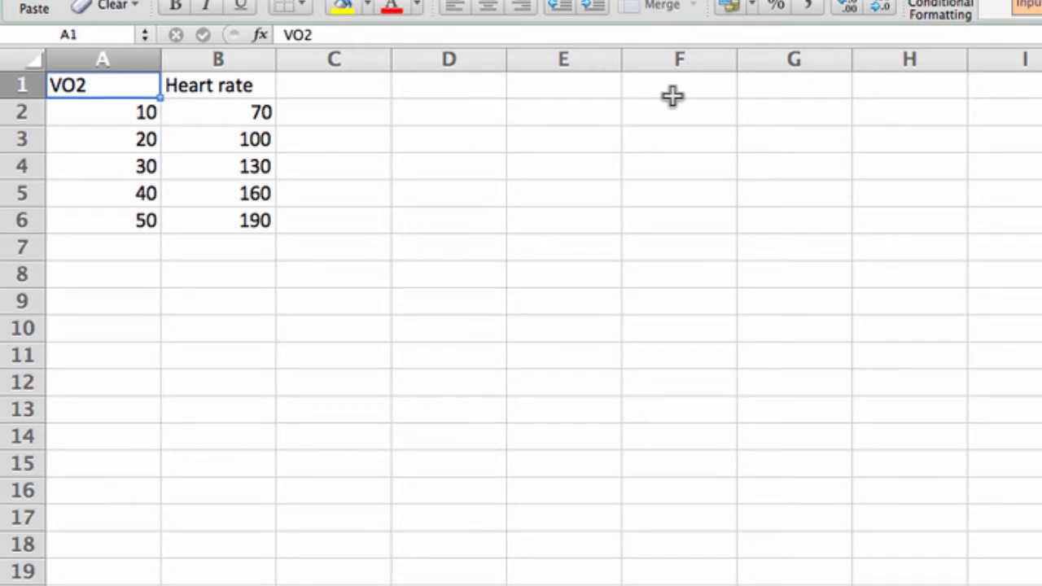
pyautogui.press('Right')
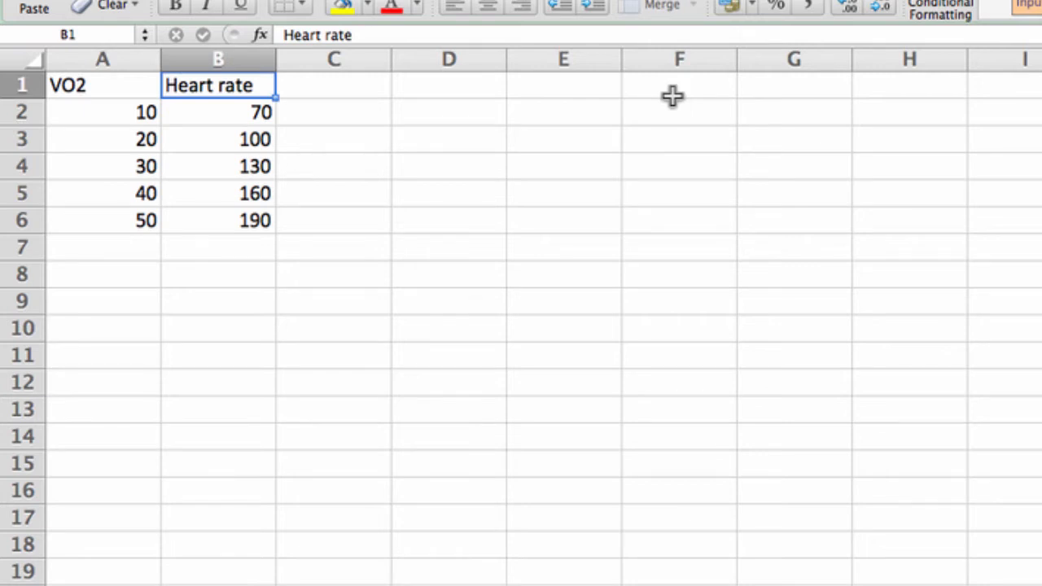
pyautogui.press('Left')
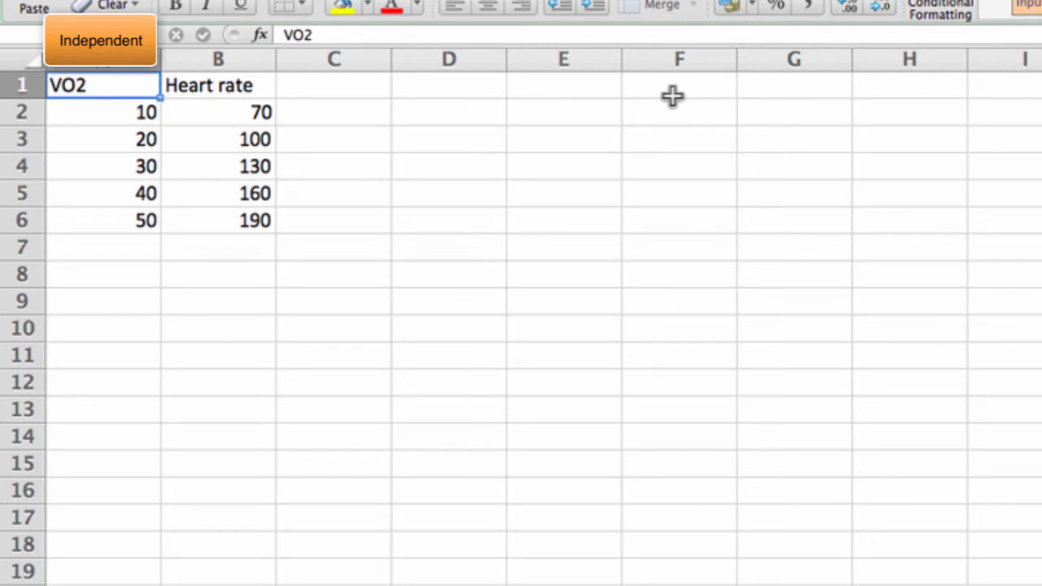
pyautogui.press('Right')
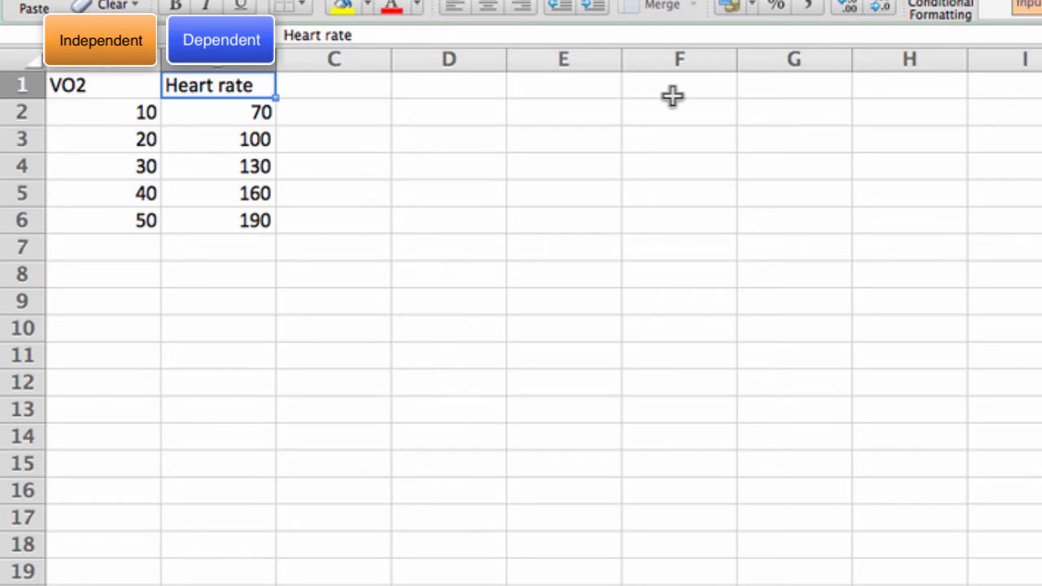
pyautogui.press('Left')
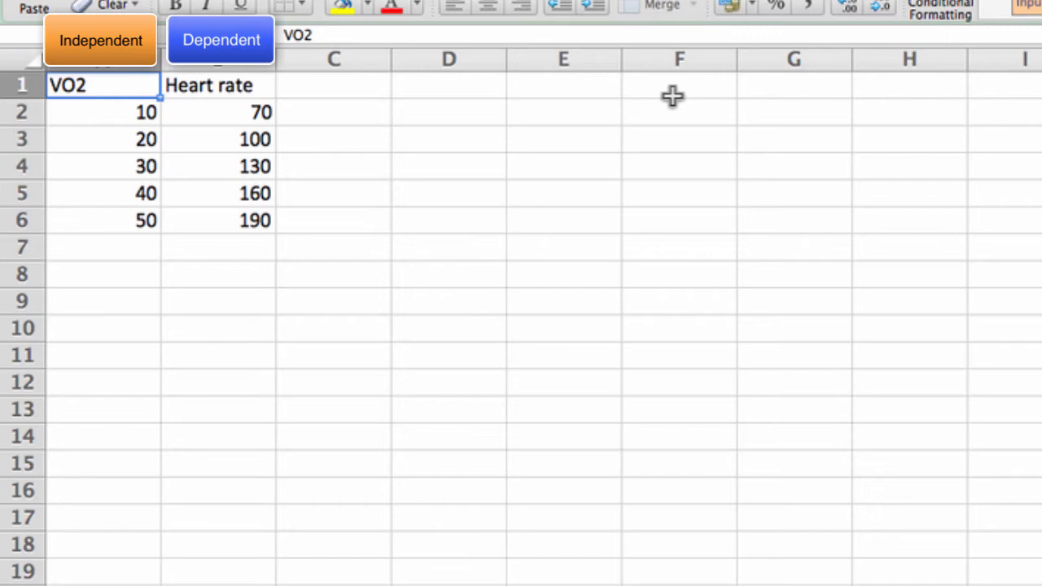
pyautogui.press('Right')
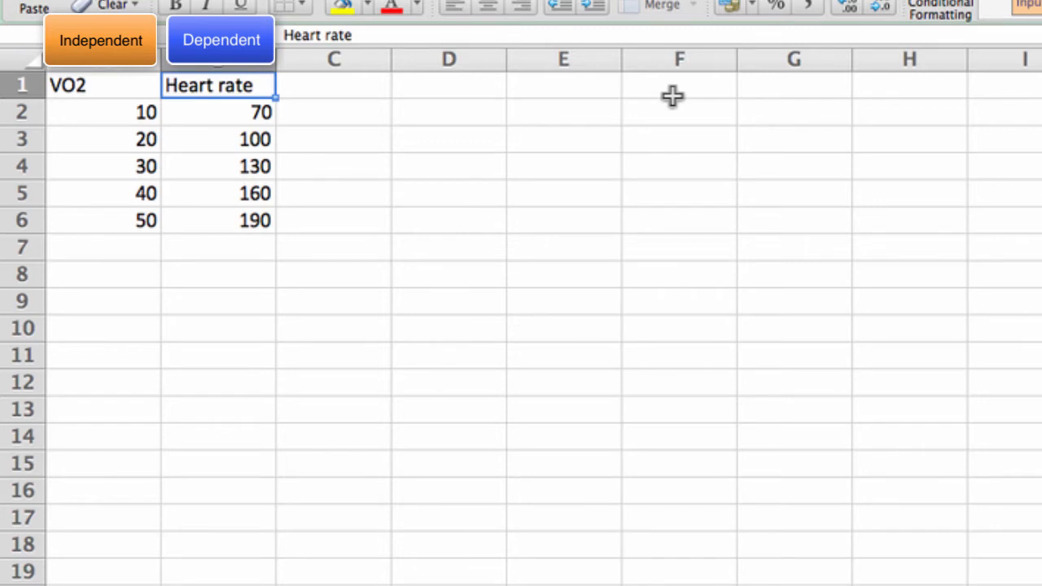
pyautogui.press('Left')
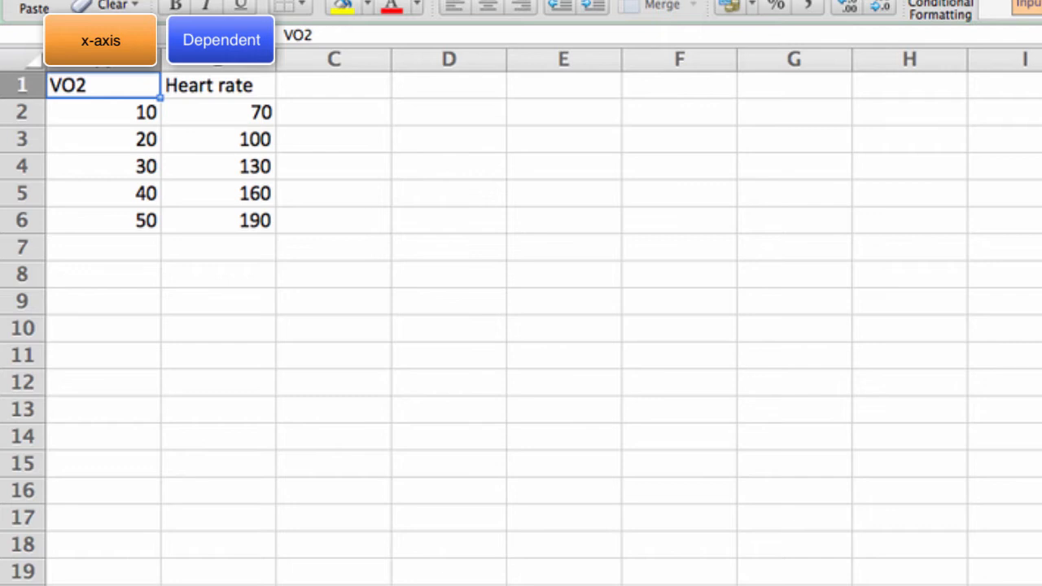
pyautogui.press('Right')
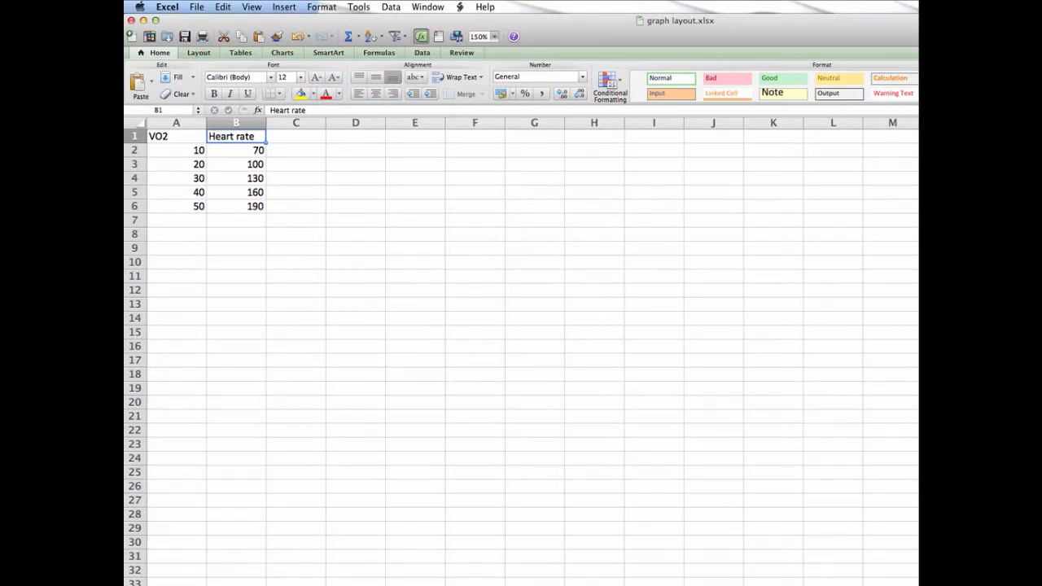
# Insert a Smooth Marked Scatter chart from the VO2 and heart rate values in A2:B6.
pyautogui.moveTo(187, 151); pyautogui.dragTo(237, 204)
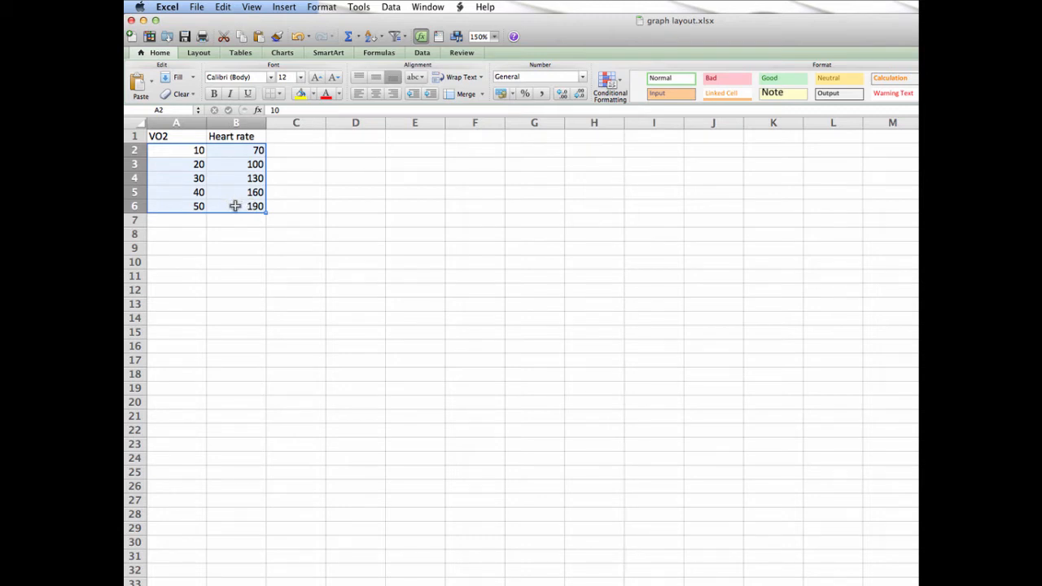
pyautogui.click(281, 53)
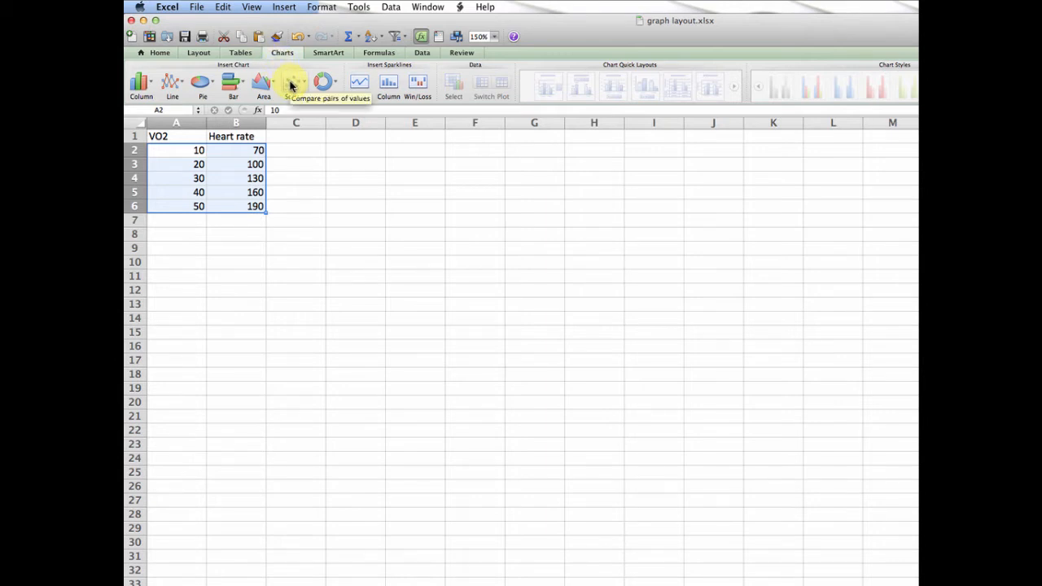
pyautogui.click(290, 84)
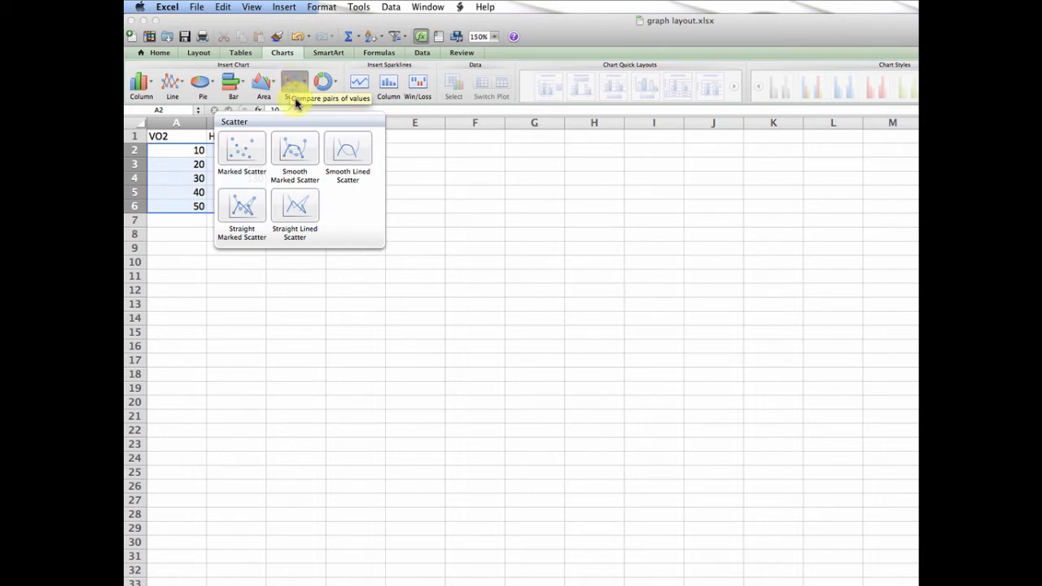
pyautogui.click(298, 149)
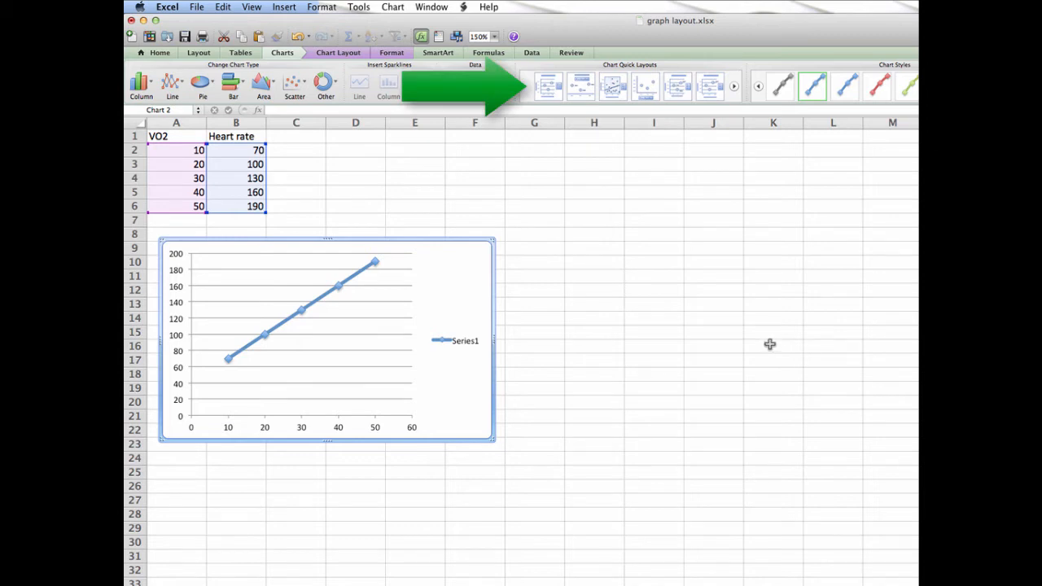
# Apply the Layout 1 quick layout to the chart and delete its Series1 legend.
pyautogui.click(554, 92)
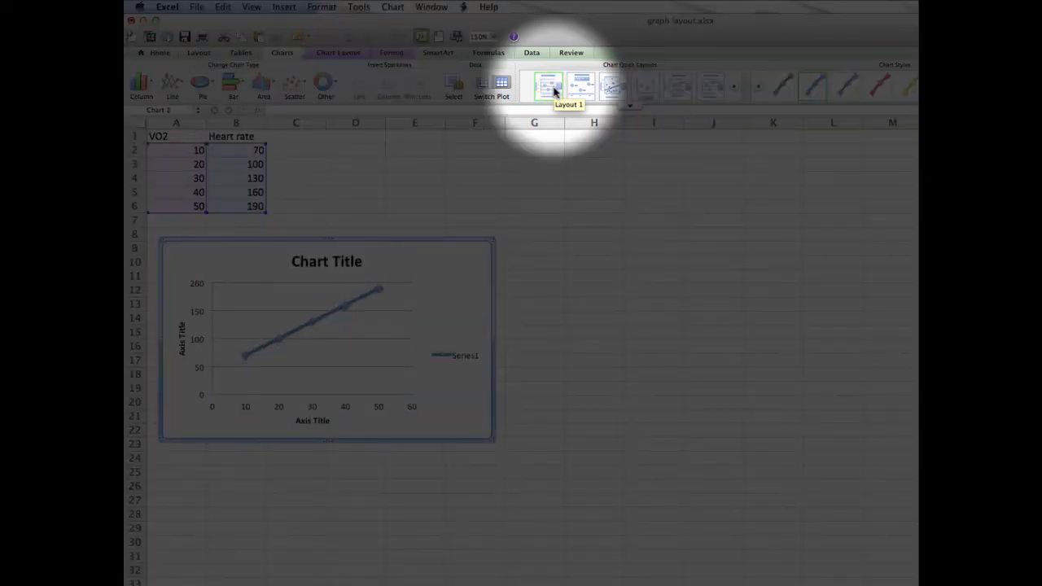
pyautogui.click(470, 359)
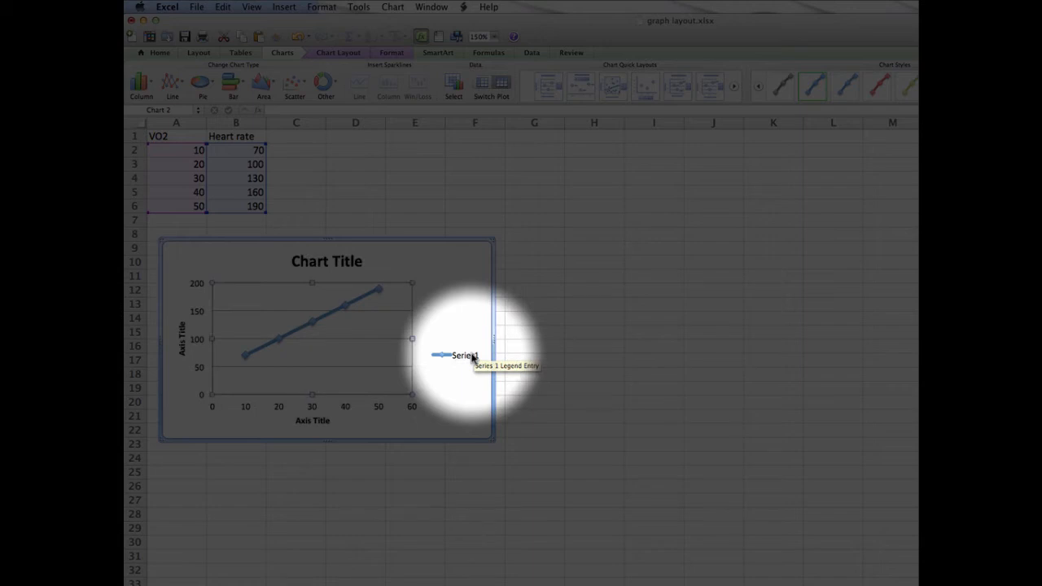
pyautogui.click(473, 359)
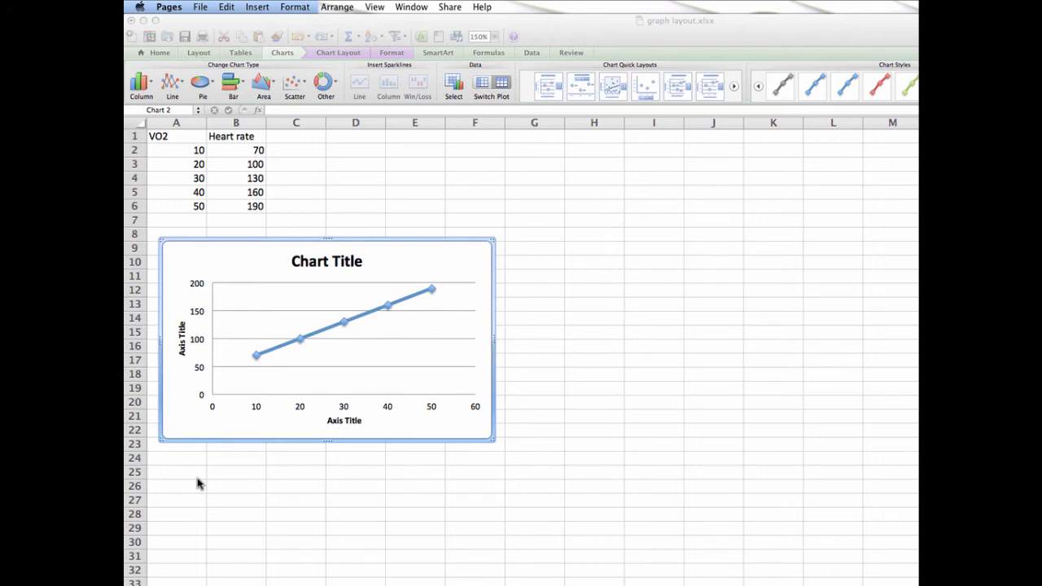
# Replace the chart's vertical axis title with "Heart rate (beats•min-1)", with the -1 in superscript.
pyautogui.click(183, 348)
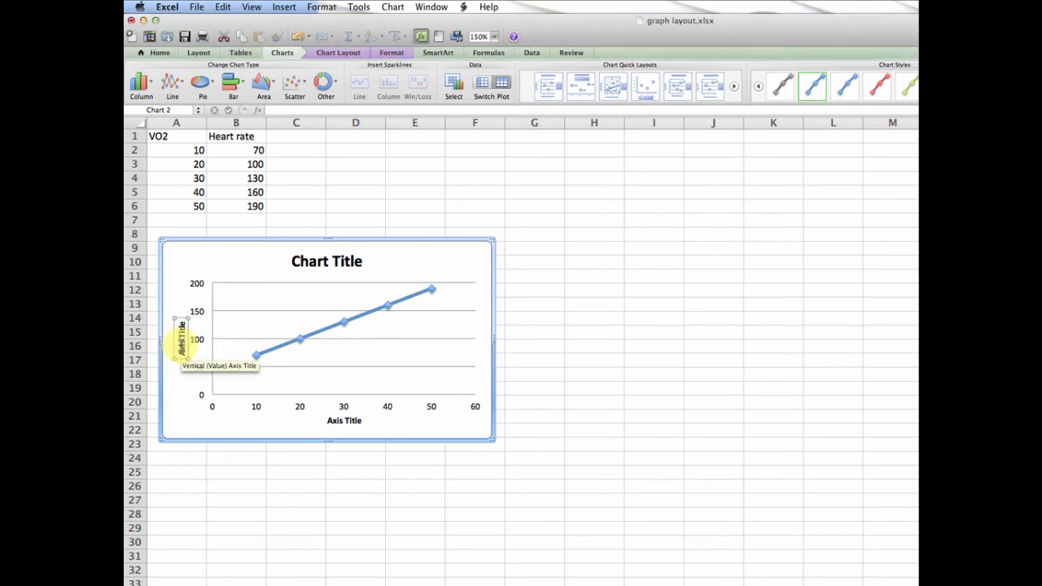
pyautogui.tripleClick(181, 347)
pyautogui.press('BackSpace')
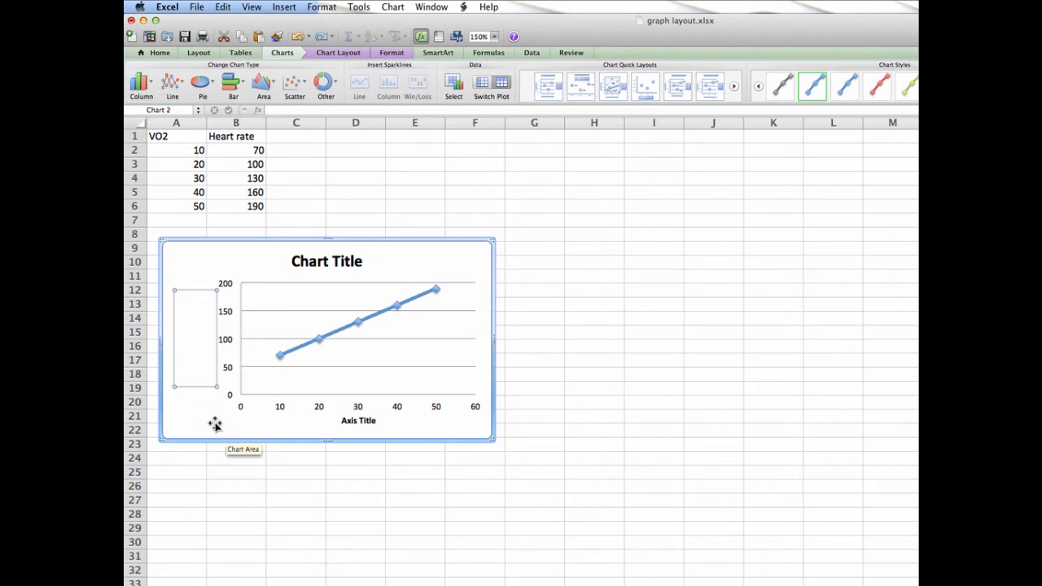
pyautogui.write('Heart rate (beats•min-1)')
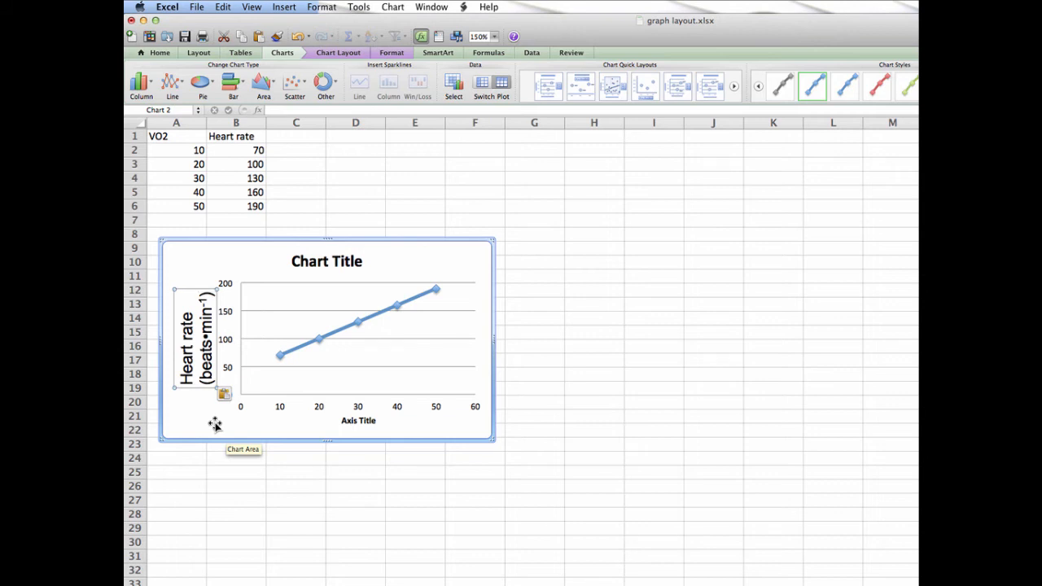
# Replace the horizontal axis title with "VO2 (ml•kg-1•min-1)", with the 2 in subscript and each -1 in superscript.
pyautogui.click(357, 420)
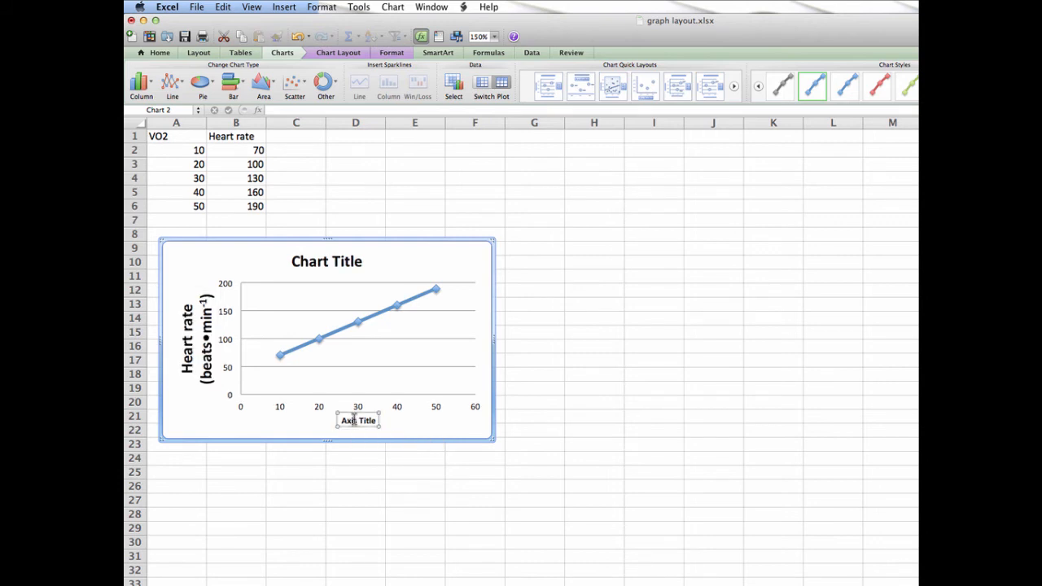
pyautogui.moveTo(339, 420); pyautogui.dragTo(394, 418)
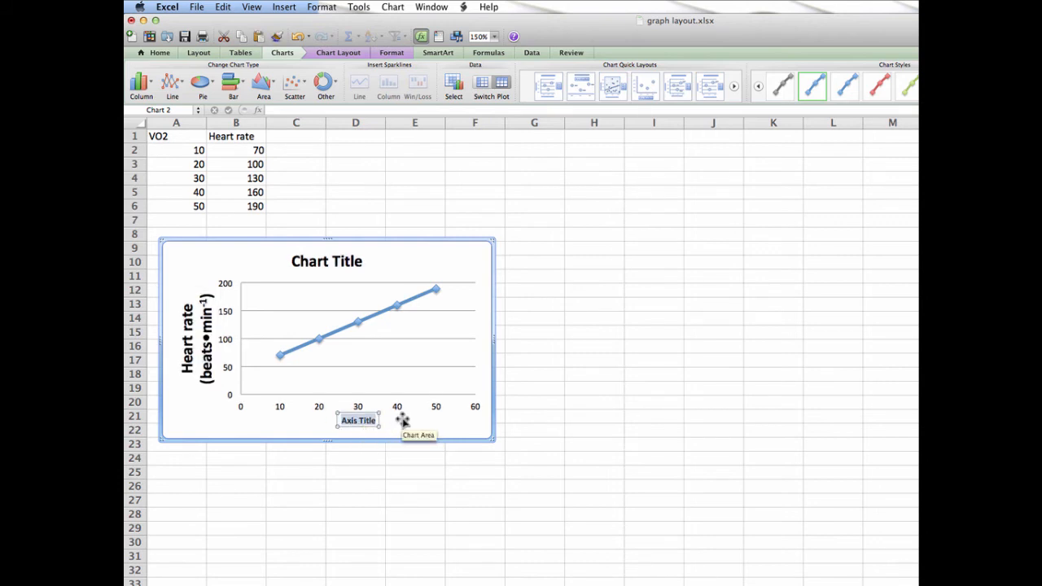
pyautogui.write('VO2 (ml•kg-1•min-1)')
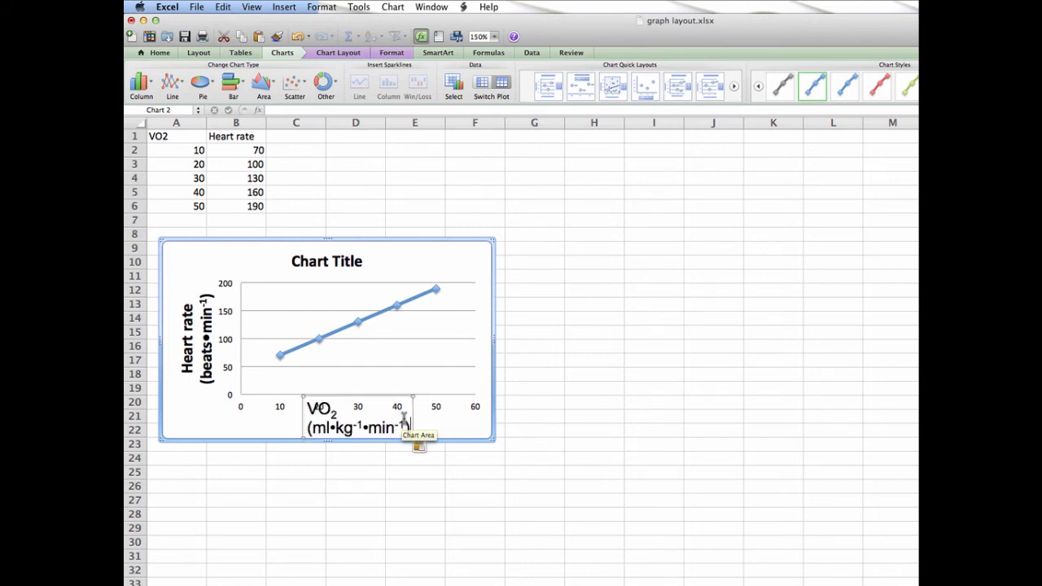
pyautogui.click(405, 501)
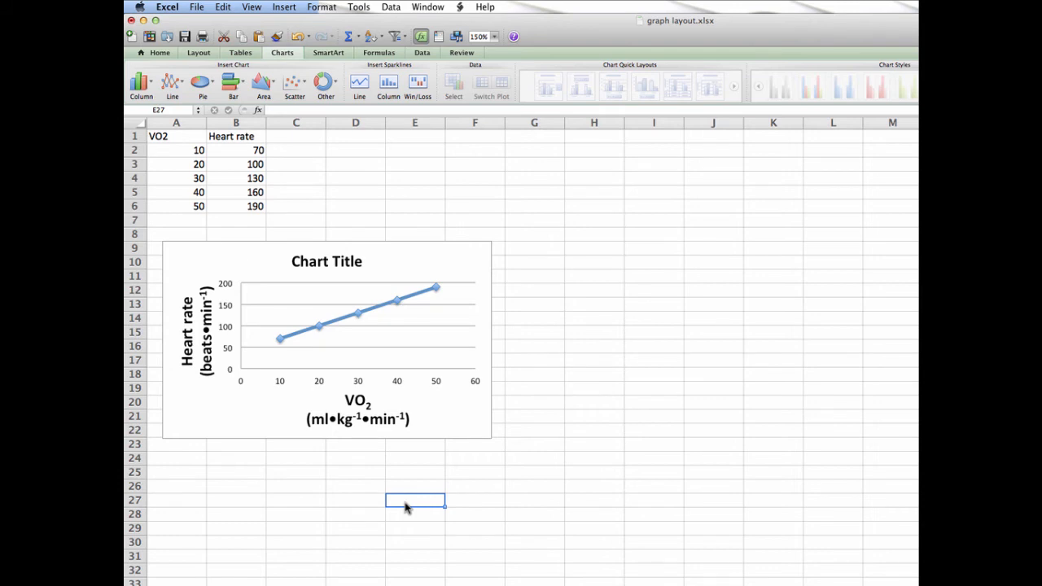
# Change the chart title to "Heart rate changes with changes in exercise intensity".
pyautogui.click(332, 263)
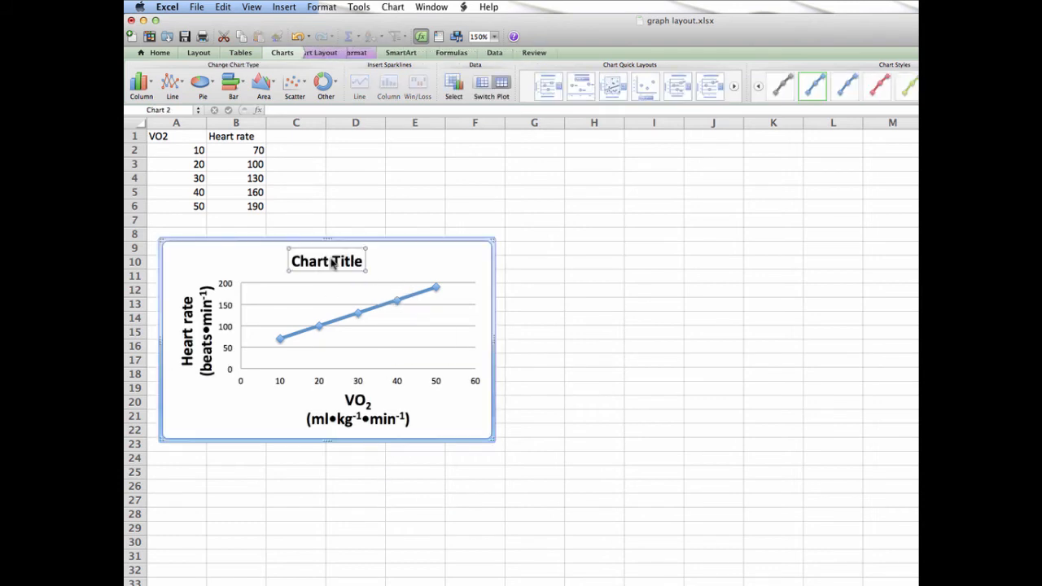
pyautogui.moveTo(292, 260); pyautogui.dragTo(370, 259)
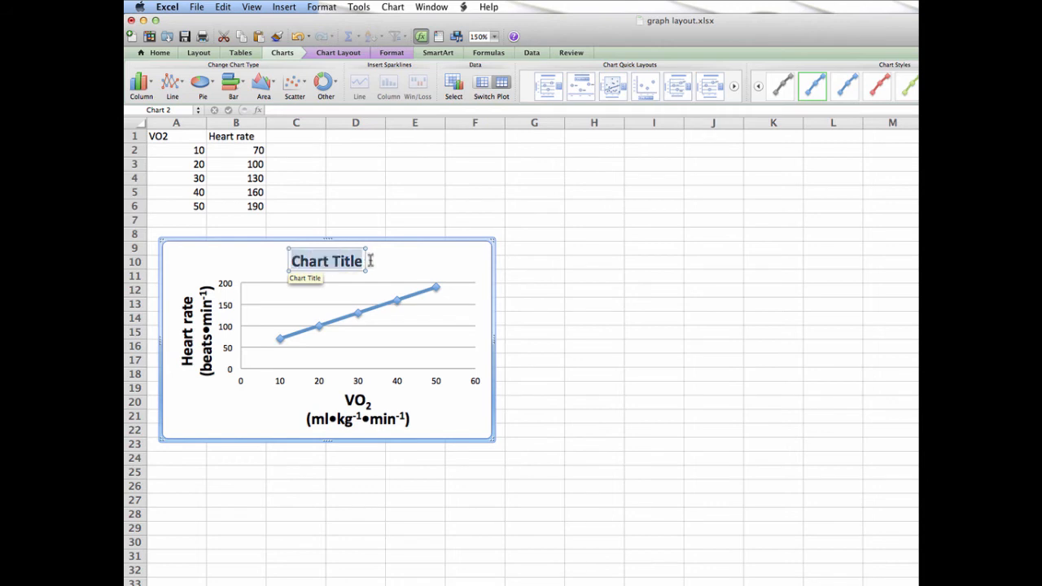
pyautogui.press('BackSpace')
pyautogui.write('Heart r')
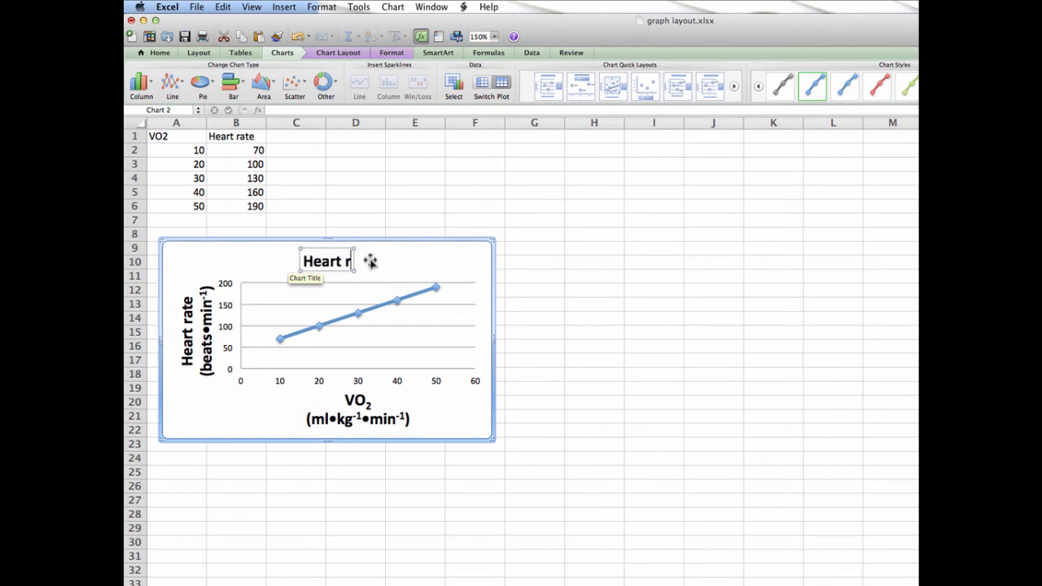
pyautogui.write('ate changes with changes in ex')
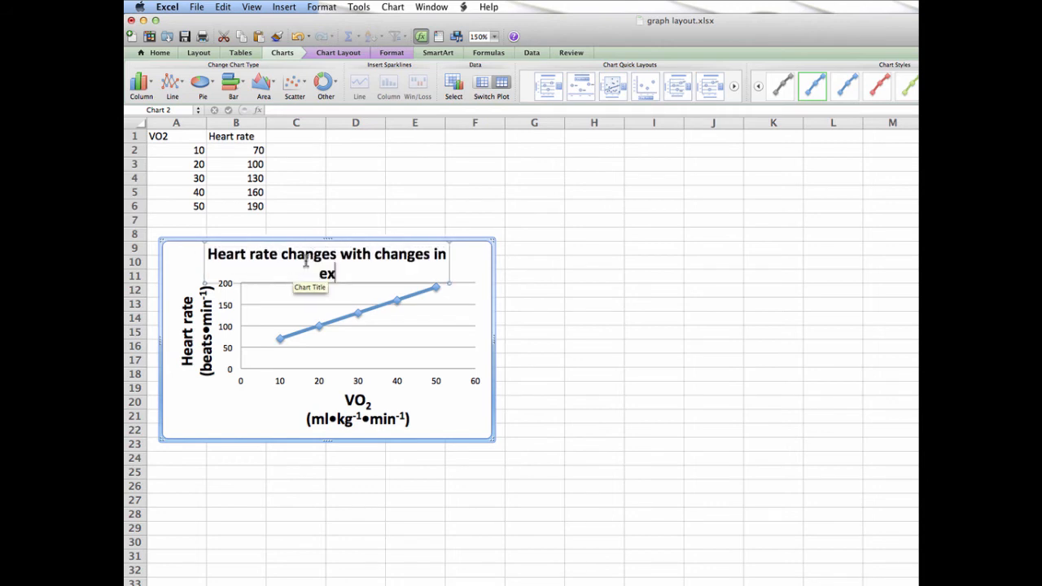
pyautogui.write('ercise intensity')
pyautogui.click(610, 300)
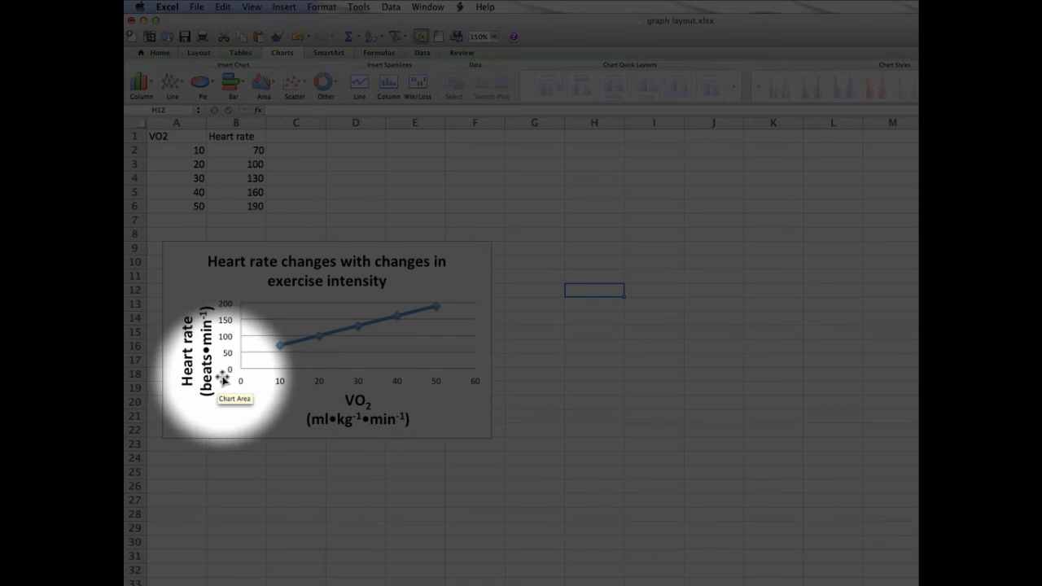
# Set the vertical axis scale to a minimum of 50 and a major unit of 25.
pyautogui.doubleClick(229, 347)
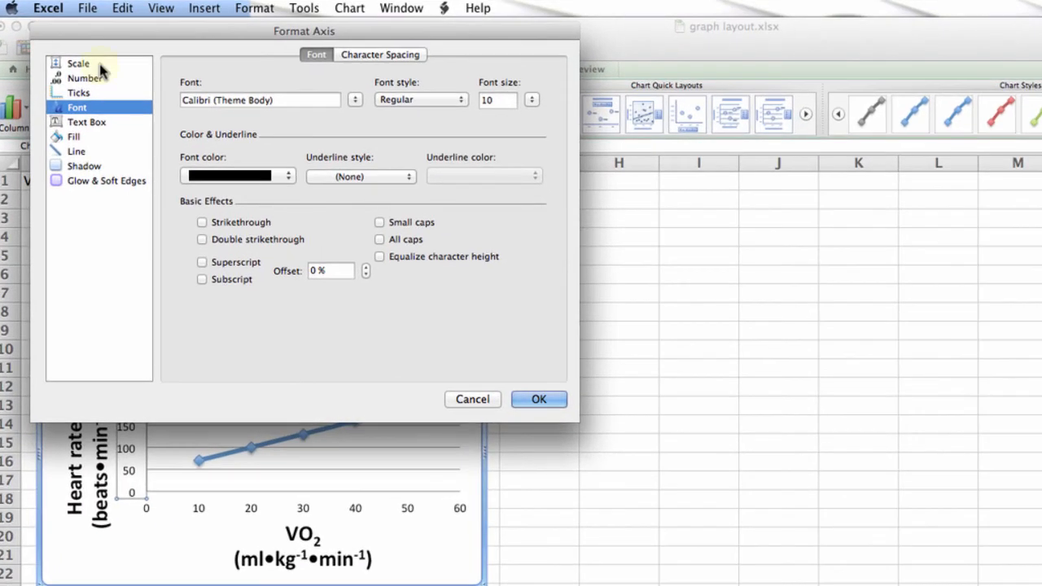
pyautogui.click(205, 147)
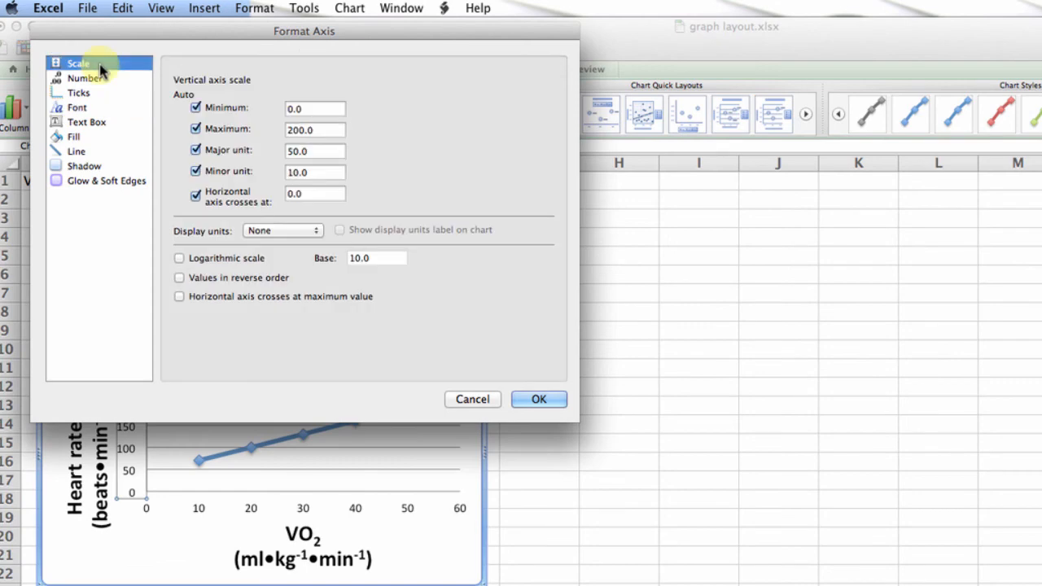
pyautogui.click(195, 109)
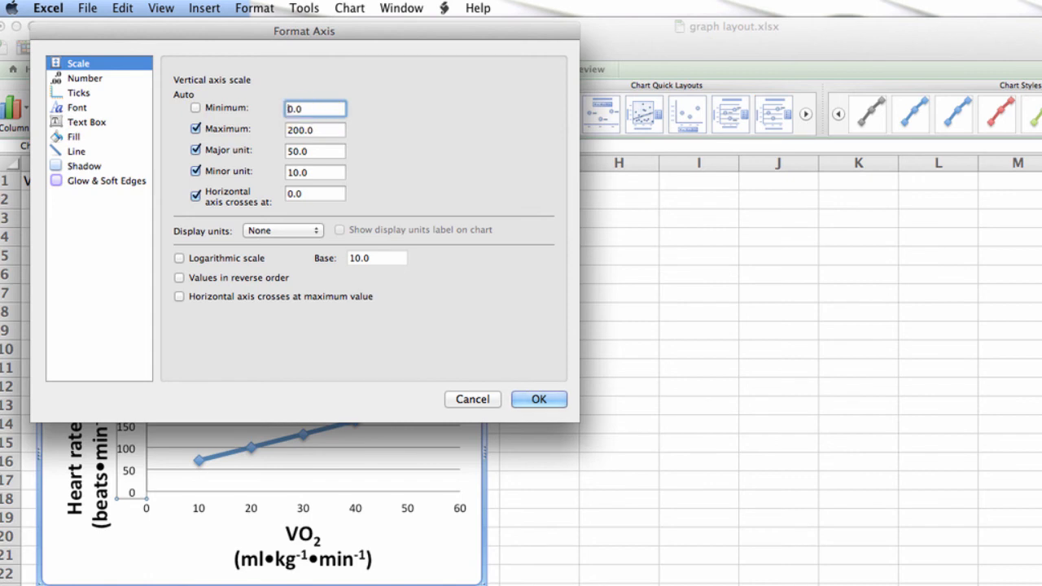
pyautogui.write('50')
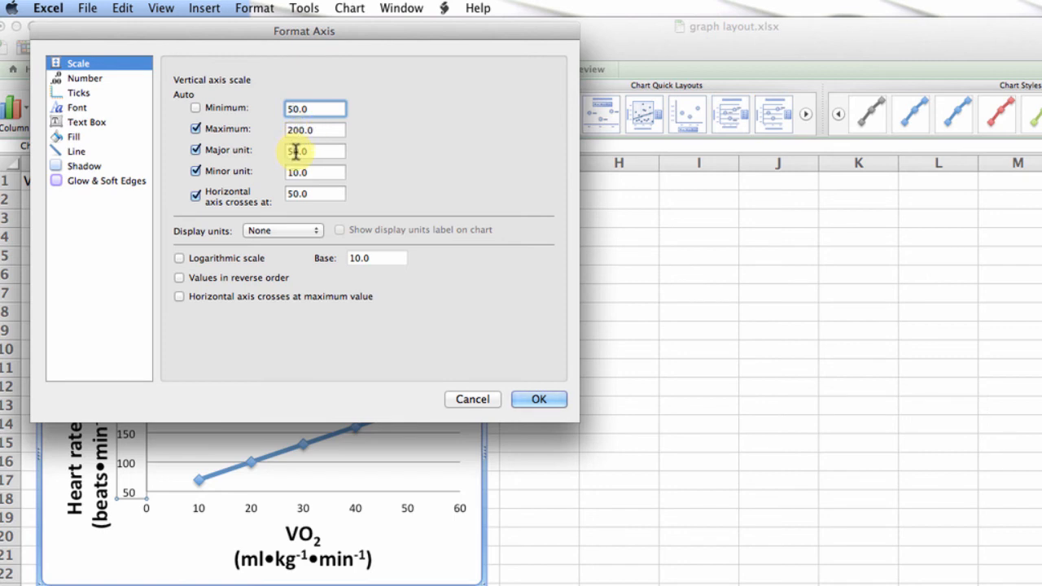
pyautogui.click(297, 151)
pyautogui.write('25.0')
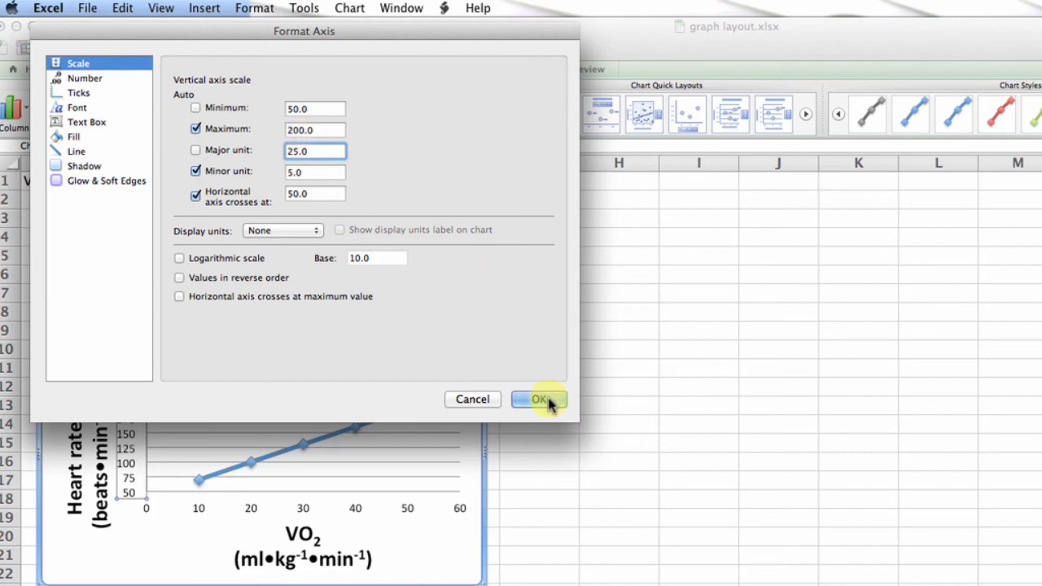
pyautogui.click(541, 400)
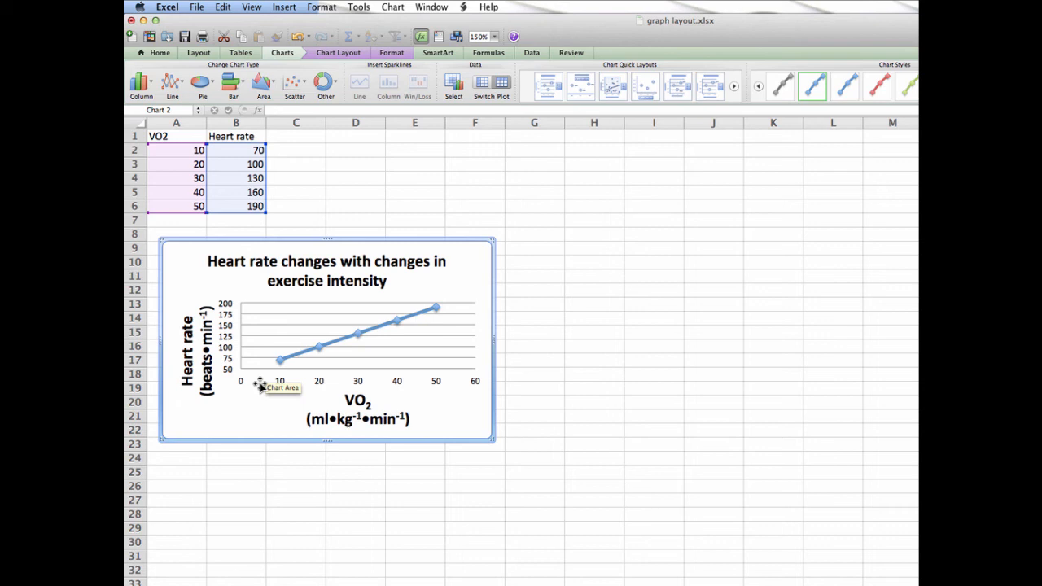
pyautogui.click(401, 534)
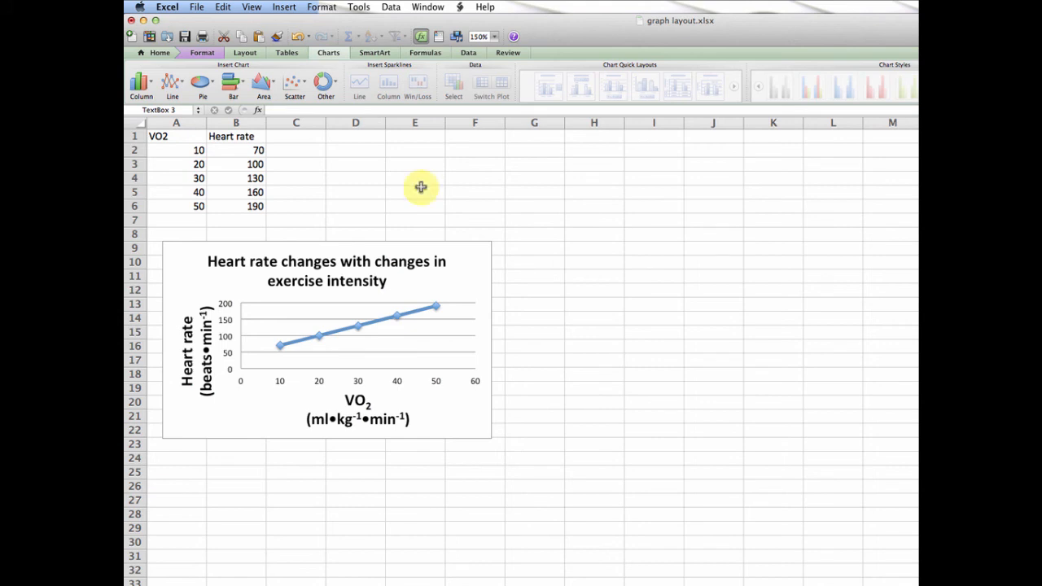
# Add a text box reading "maximal heart rate" just above the chart's last data point.
pyautogui.click(288, 9)
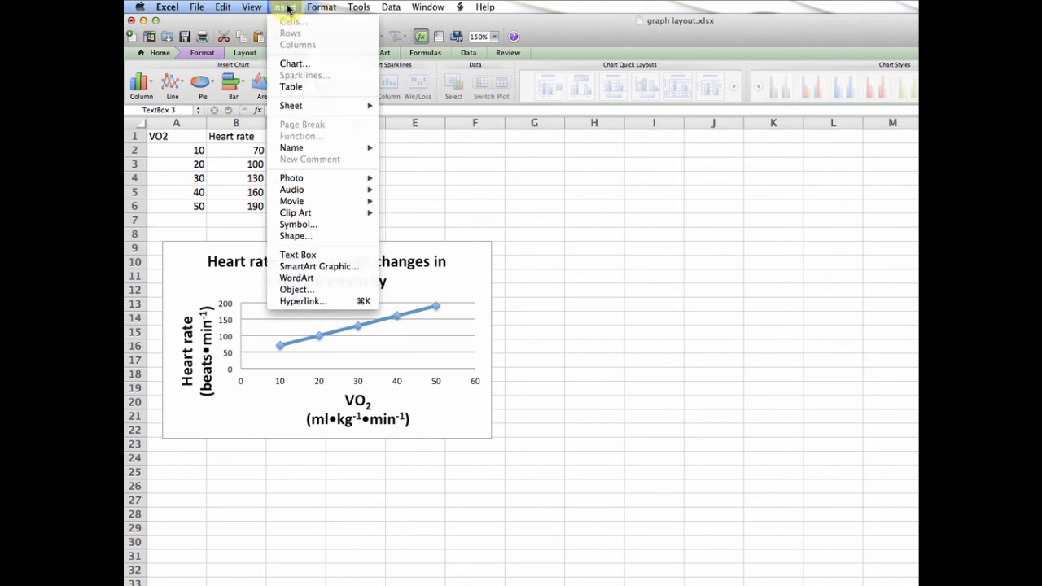
pyautogui.click(309, 256)
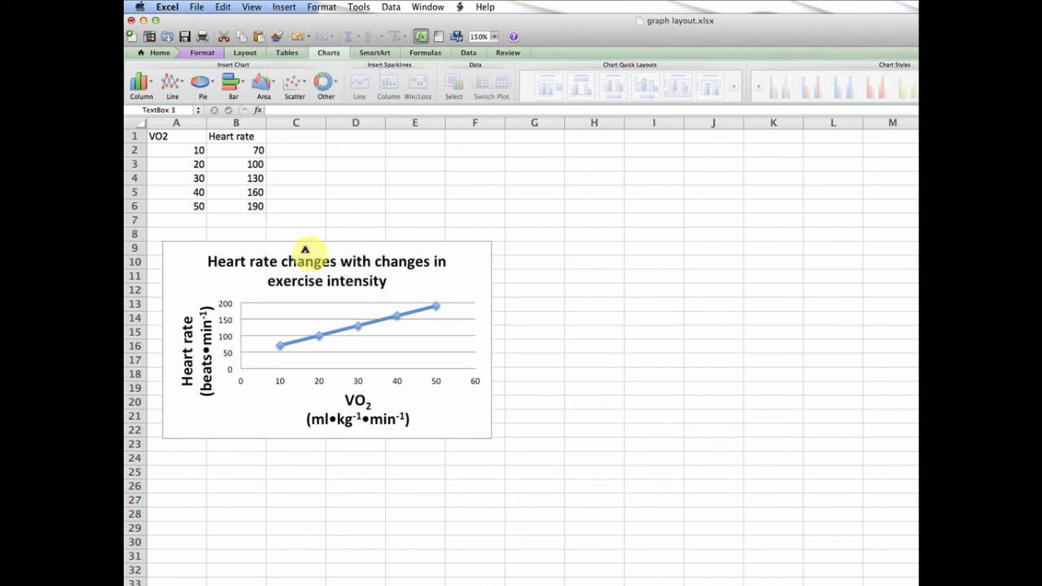
pyautogui.click(419, 280)
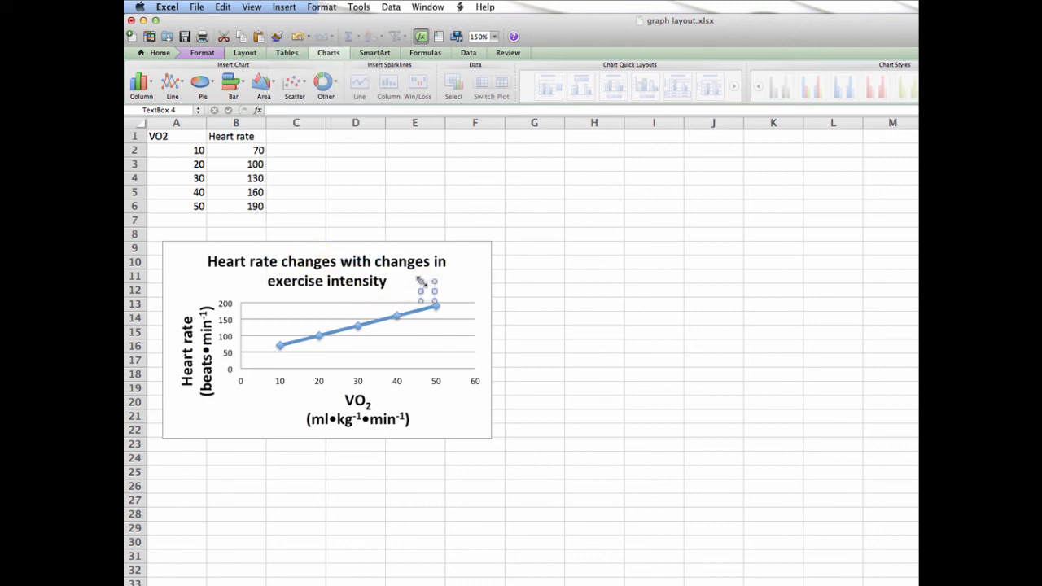
pyautogui.write('maxim')
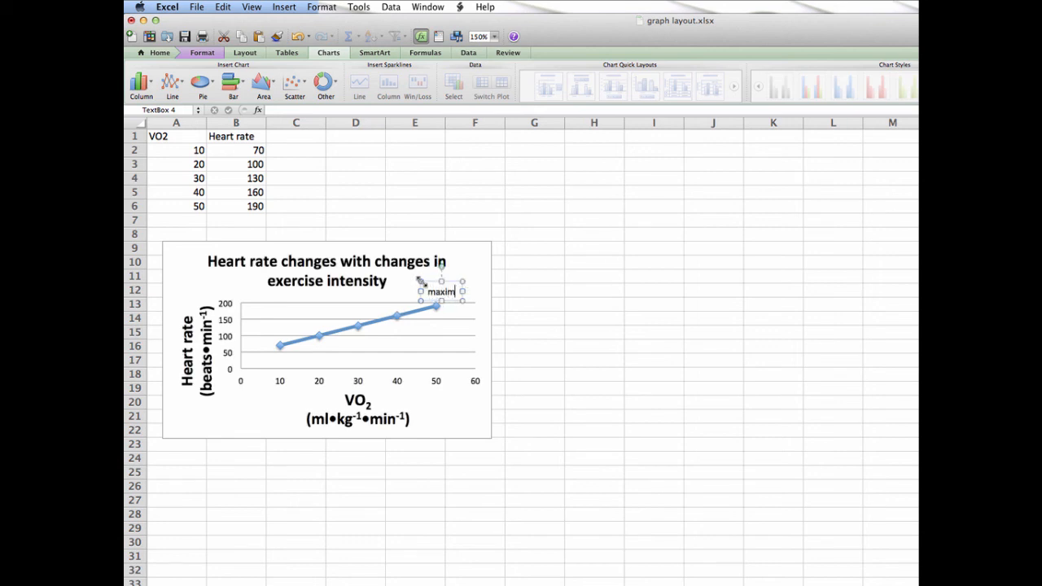
pyautogui.write('al heart rate')
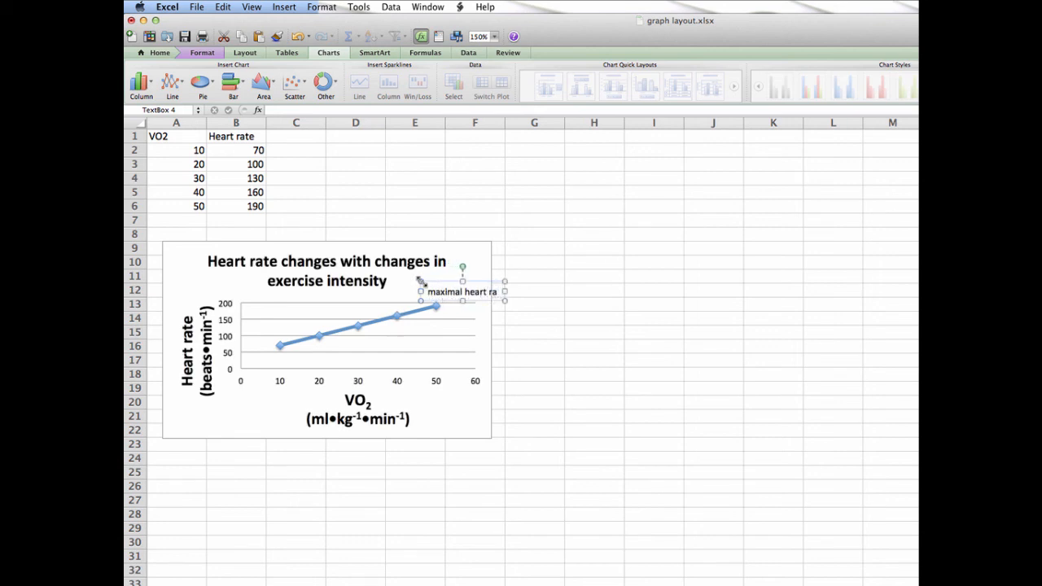
pyautogui.click(453, 291)
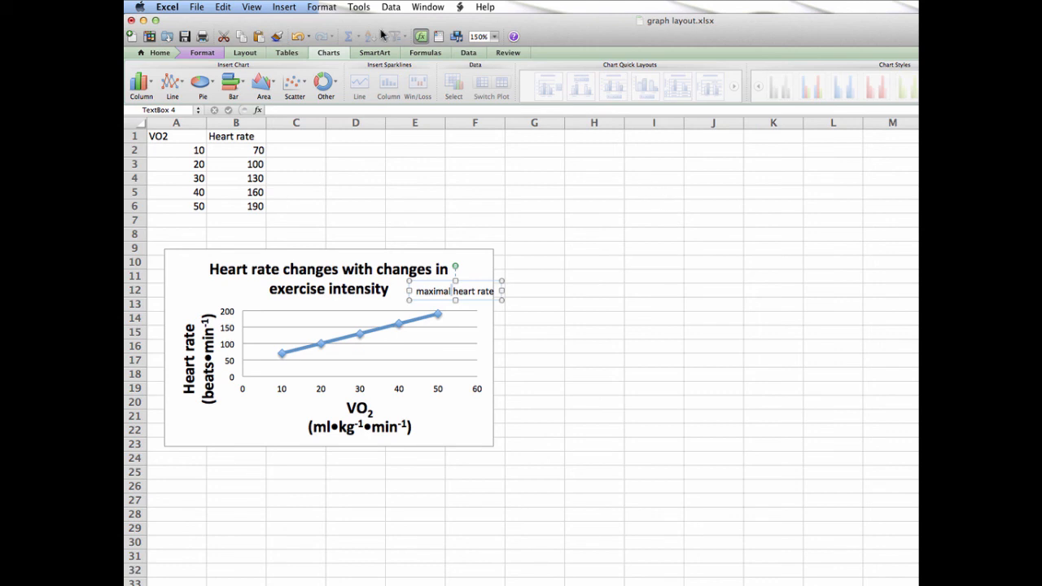
# Draw a frame shape about 0.9 cm high and 0.7 cm wide around the last data point, with an arrow from the text box to it.
pyautogui.click(285, 8)
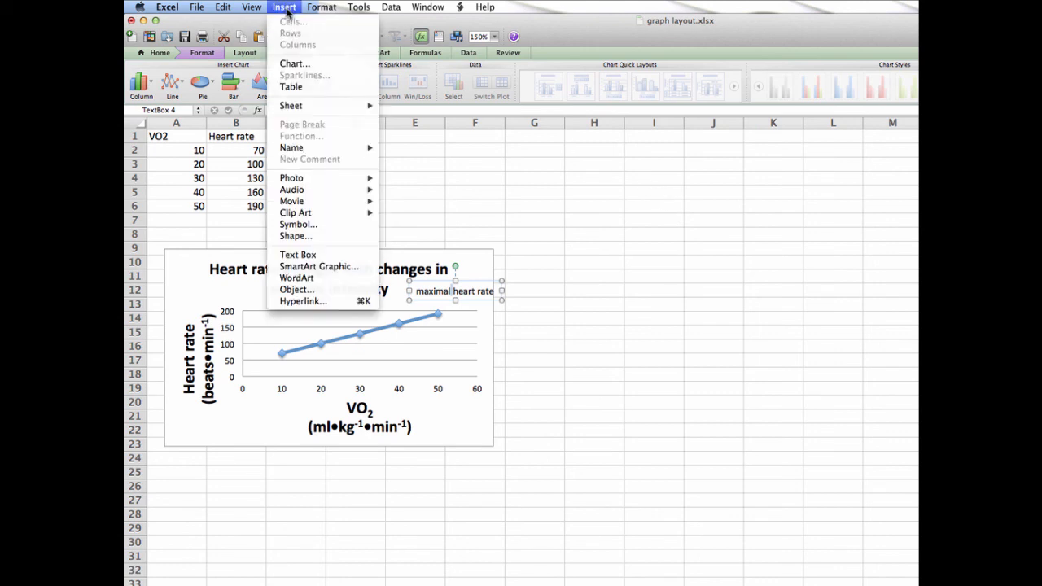
pyautogui.click(295, 236)
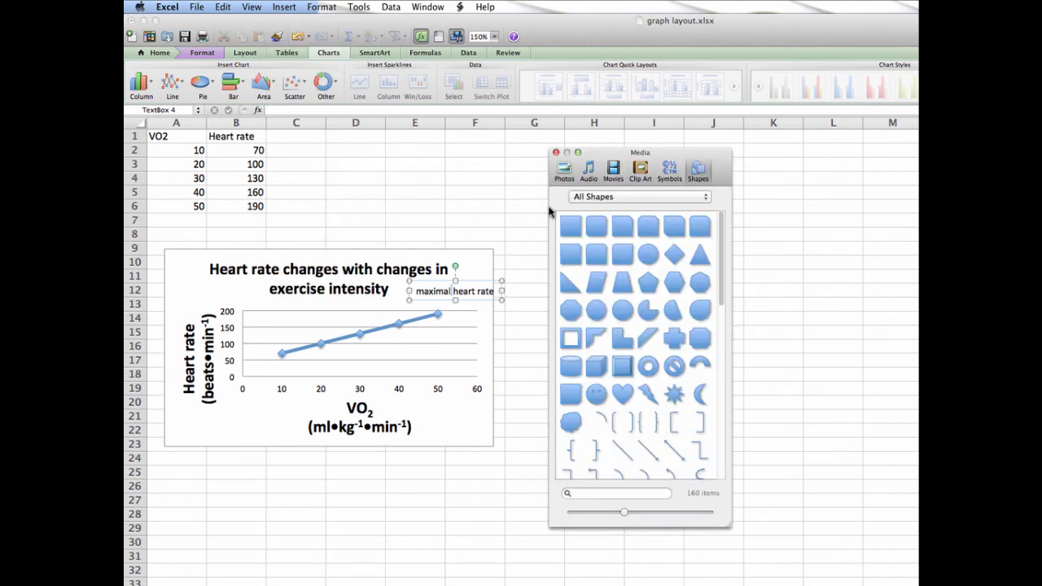
pyautogui.scroll(-1, 570, 269)
pyautogui.moveTo(570, 304); pyautogui.dragTo(450, 329)
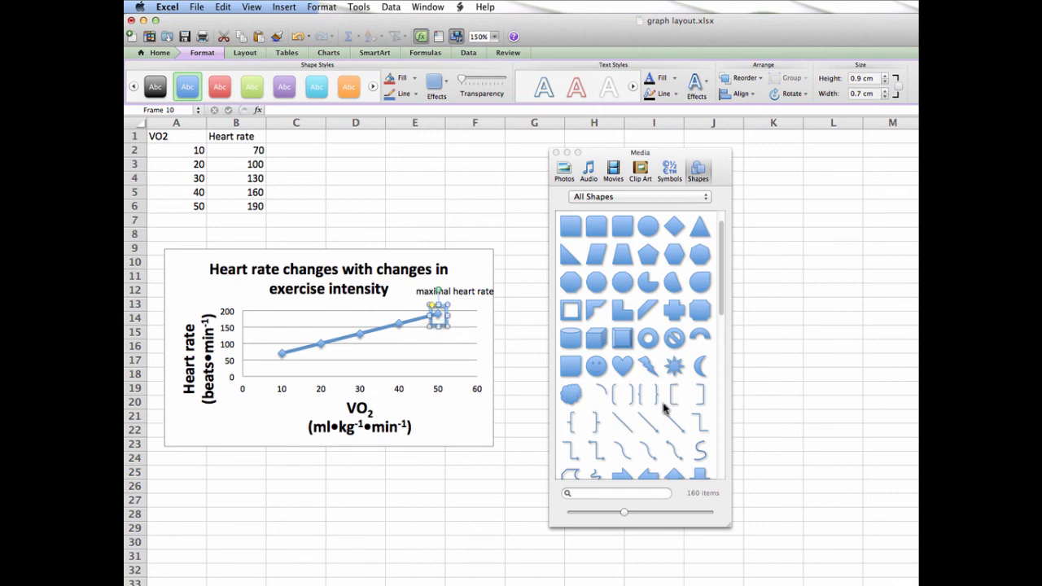
pyautogui.click(648, 423)
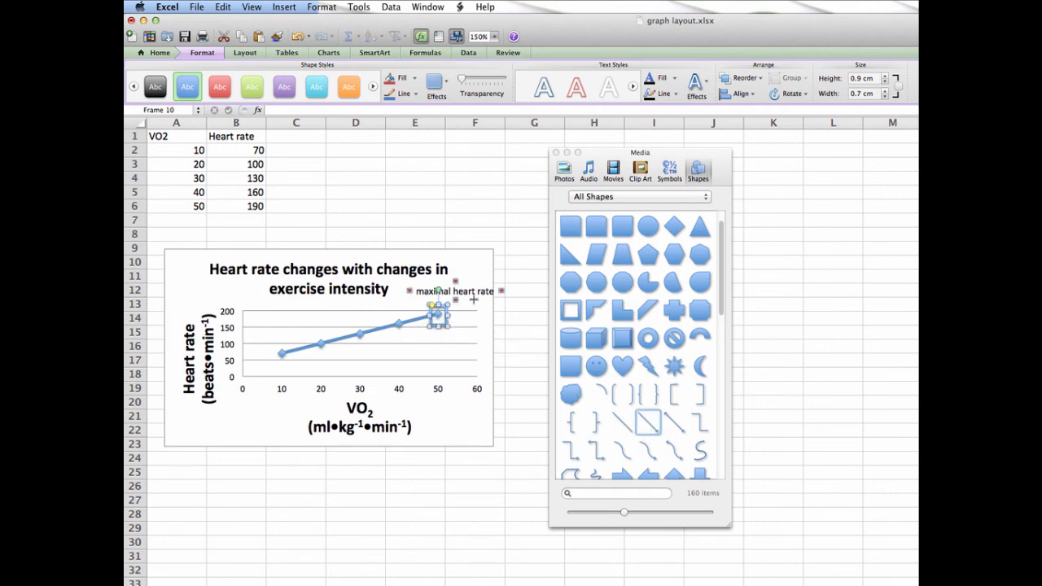
pyautogui.moveTo(446, 312); pyautogui.dragTo(474, 299)
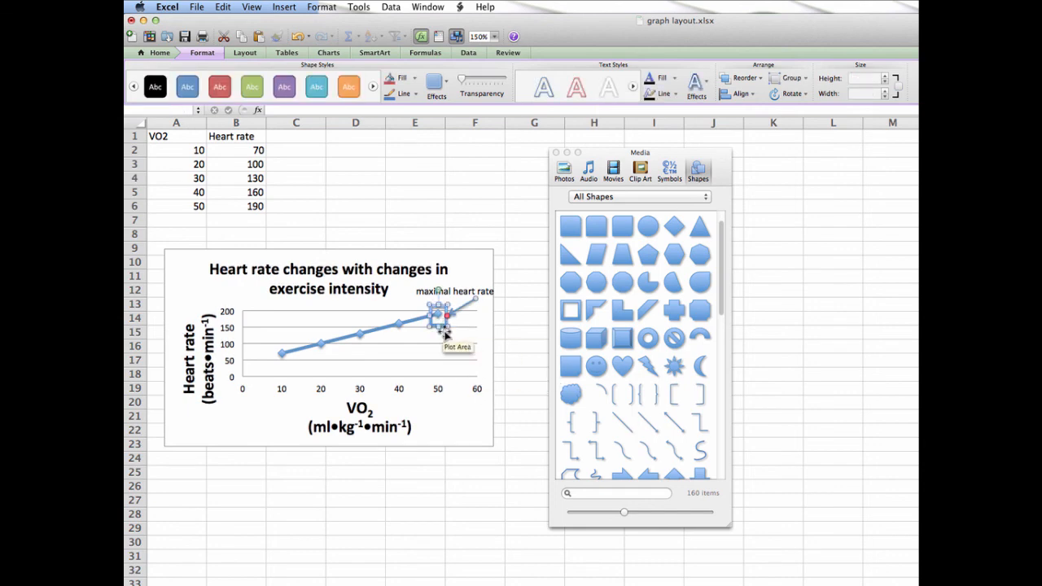
# Apply the red shape style to the frame and arrow, and the same red style to the "maximal heart rate" text box.
pyautogui.click(217, 88)
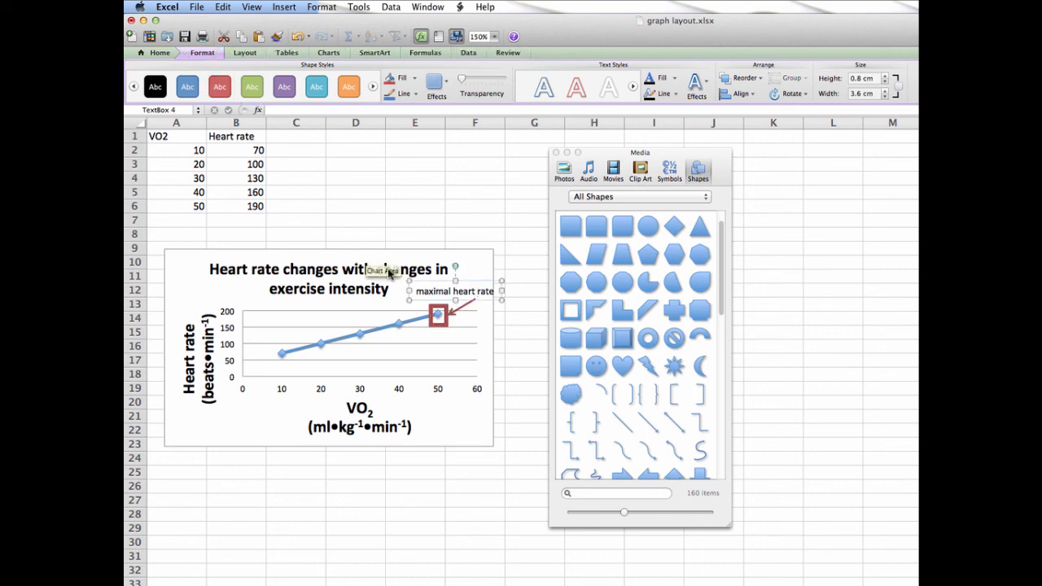
pyautogui.click(218, 87)
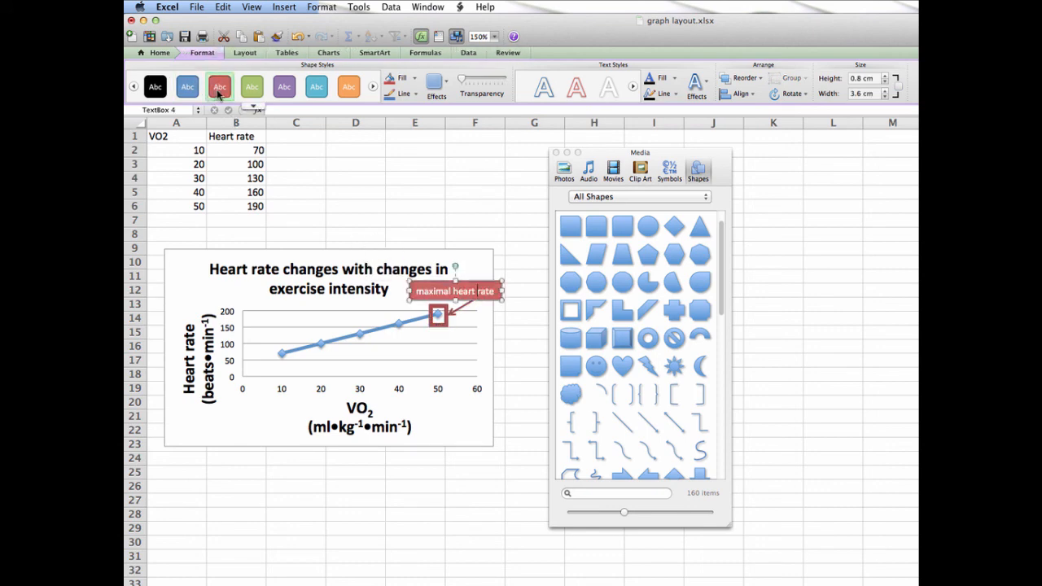
pyautogui.click(511, 220)
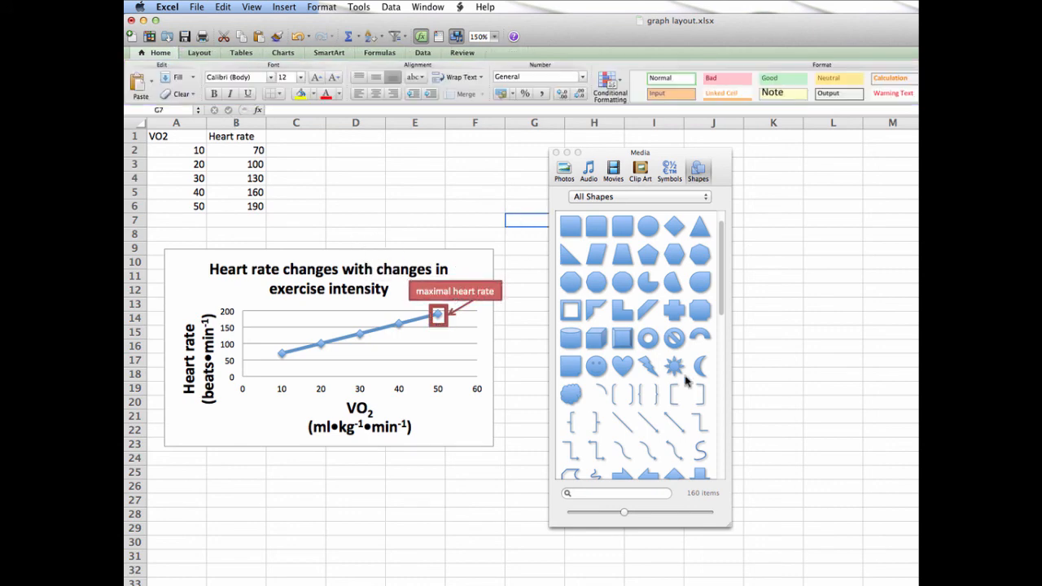